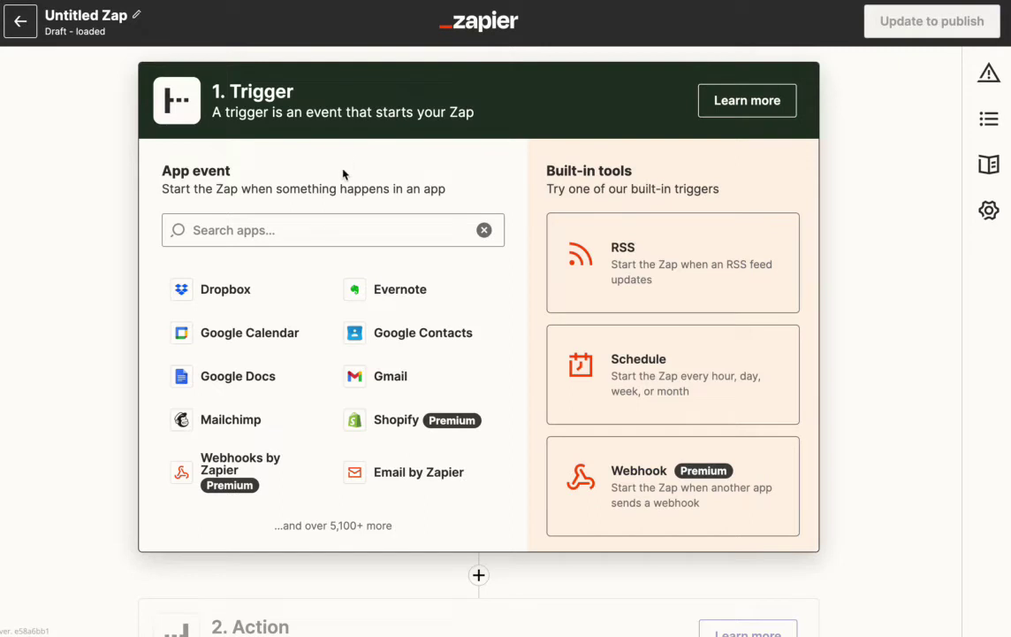
# - Set the Zap trigger to EasyFTP's New File in Folder event and proceed to account selection
pyautogui.click(305, 224)
pyautogui.write('easyftp')
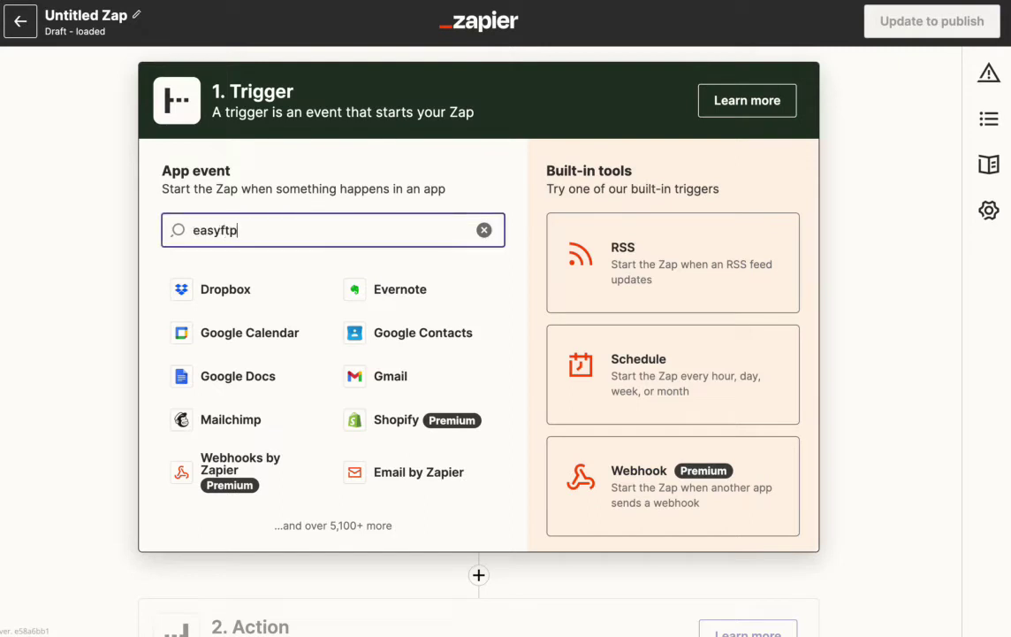
pyautogui.click(228, 290)
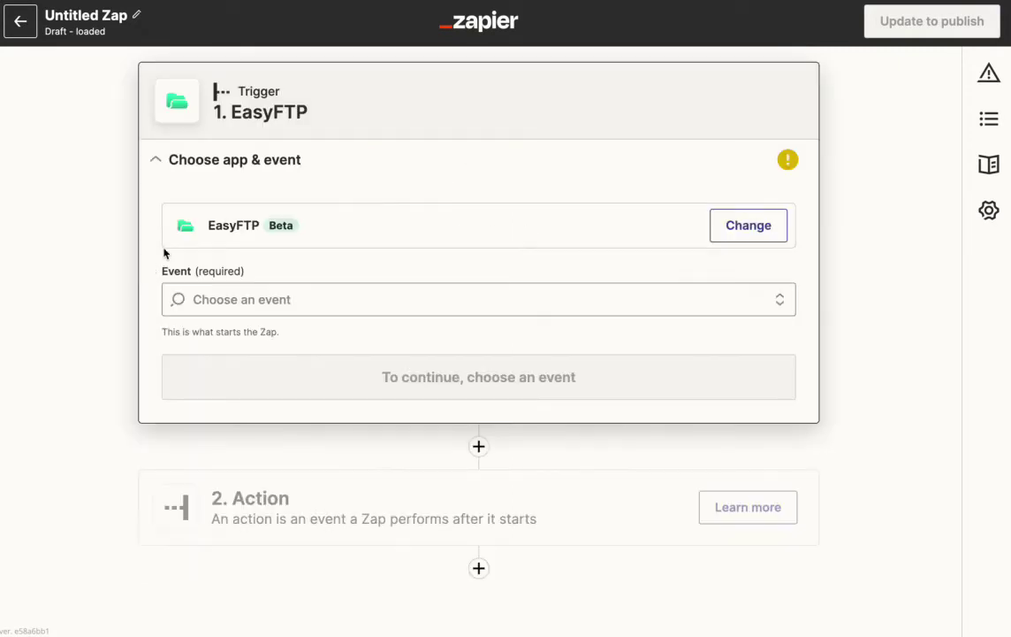
pyautogui.click(208, 290)
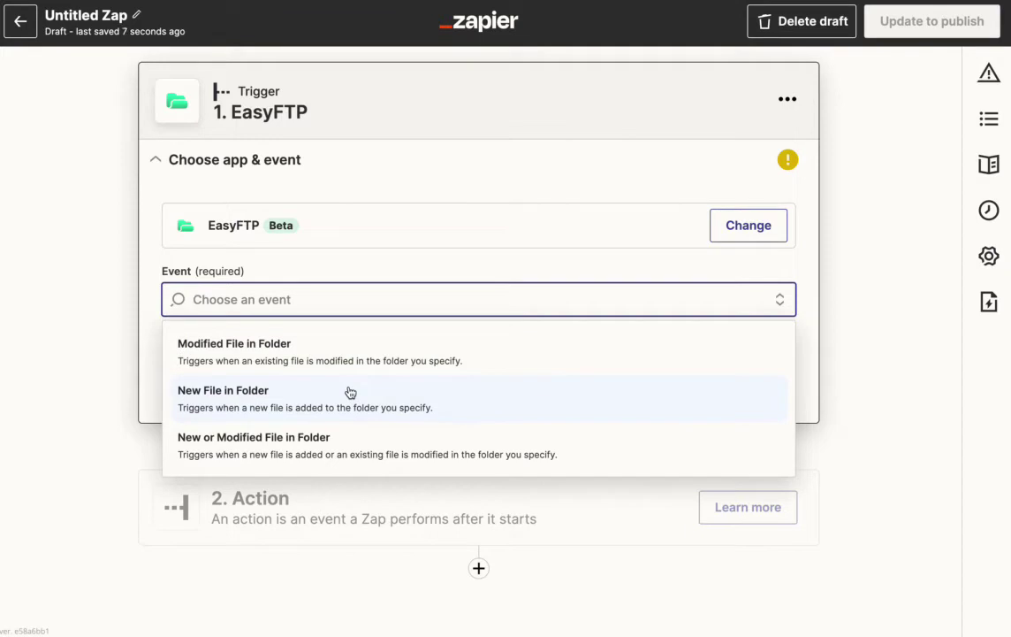
pyautogui.click(350, 393)
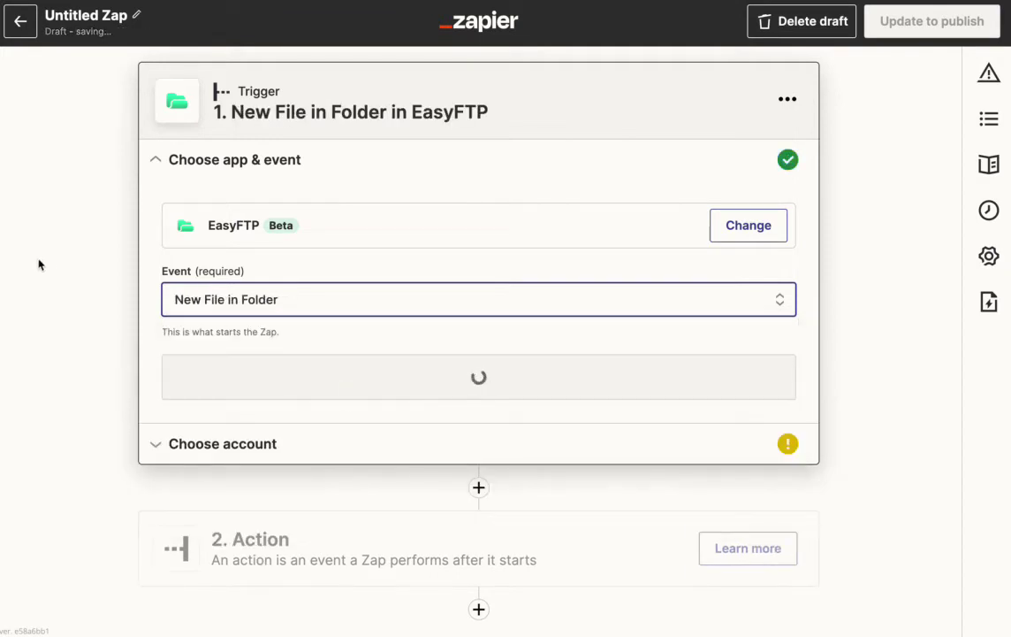
pyautogui.click(282, 387)
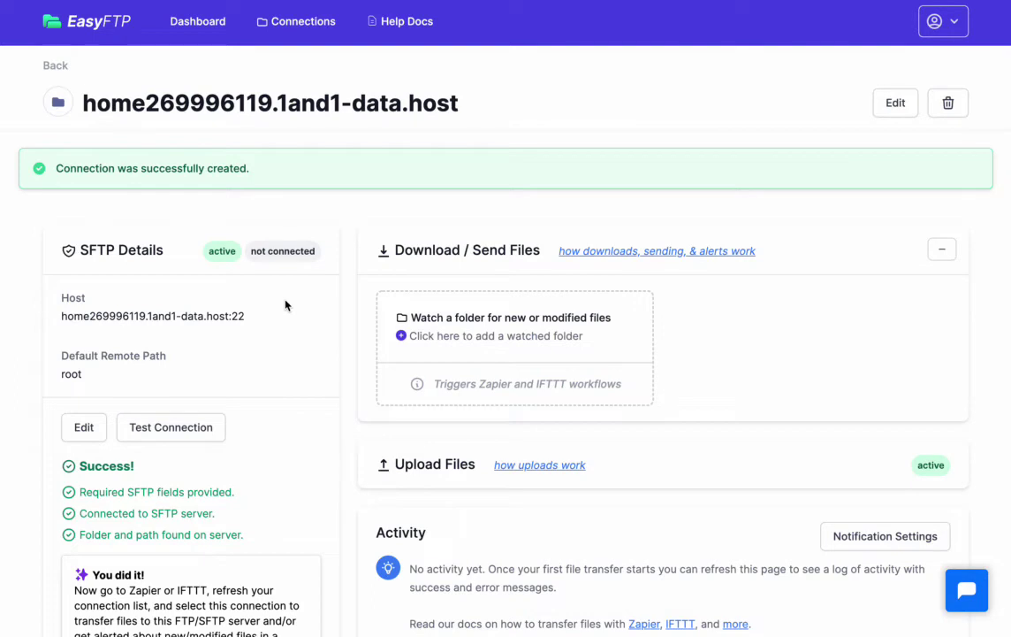
pyautogui.moveTo(71, 438); pyautogui.dragTo(164, 533)
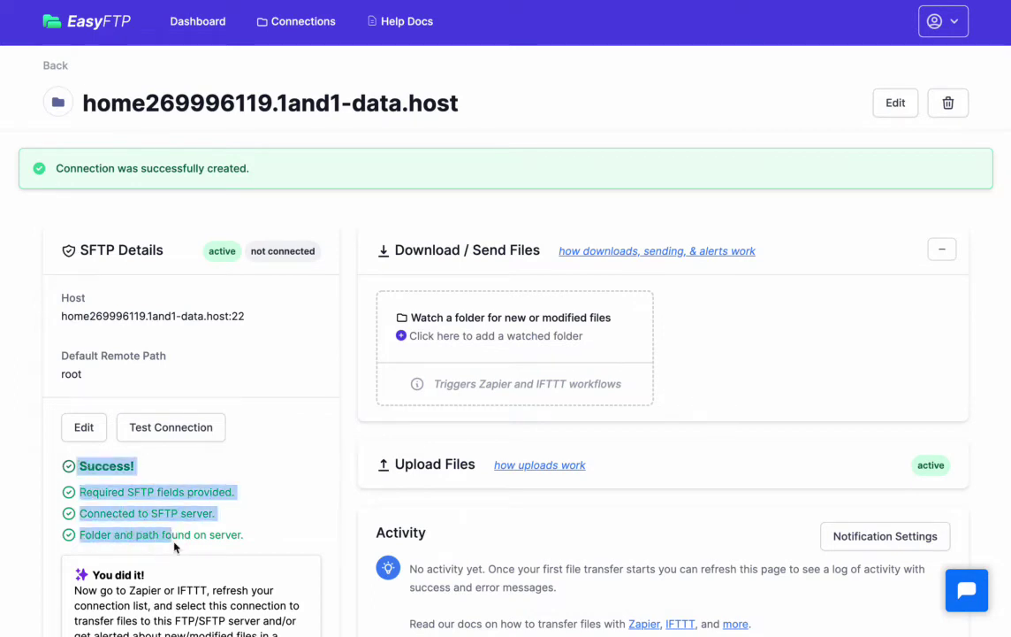
pyautogui.click(183, 539)
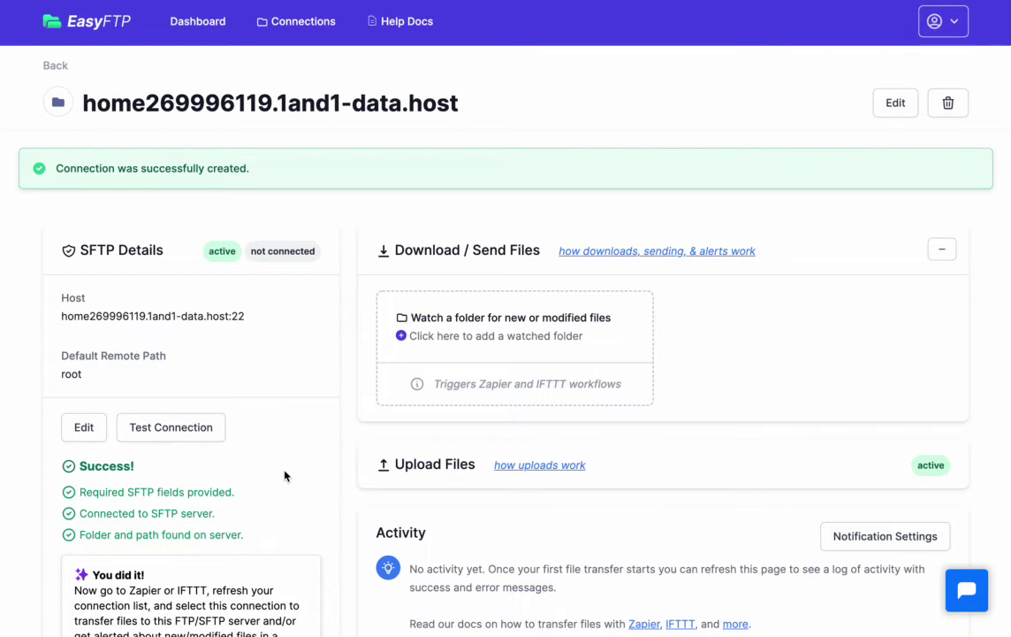
# - Add /easyftp/http as a watched folder in EasyFTP and save it
pyautogui.click(547, 340)
pyautogui.click(300, 298)
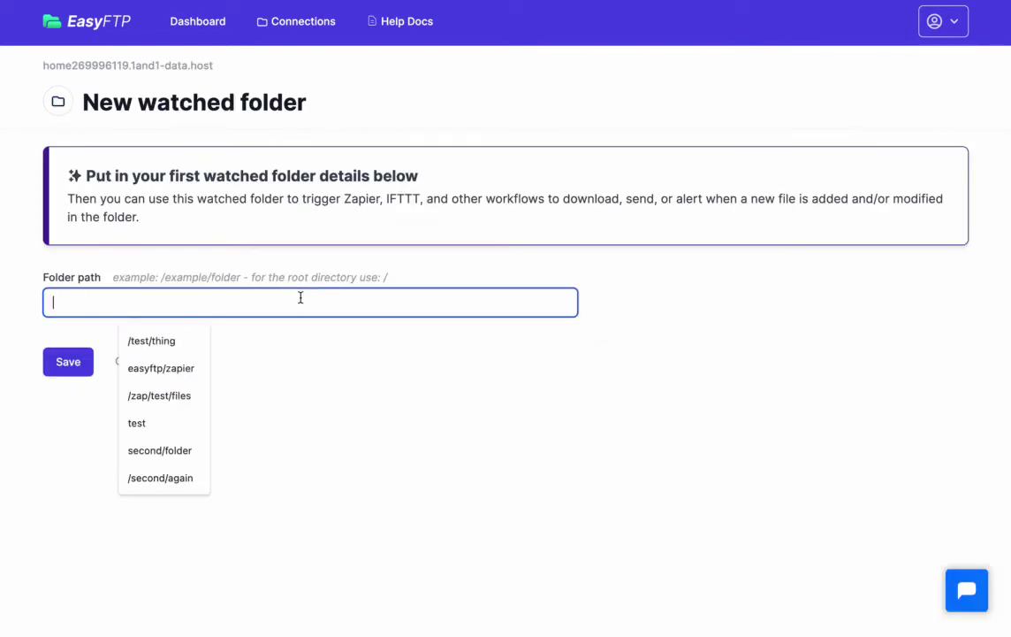
pyautogui.write('/easyft')
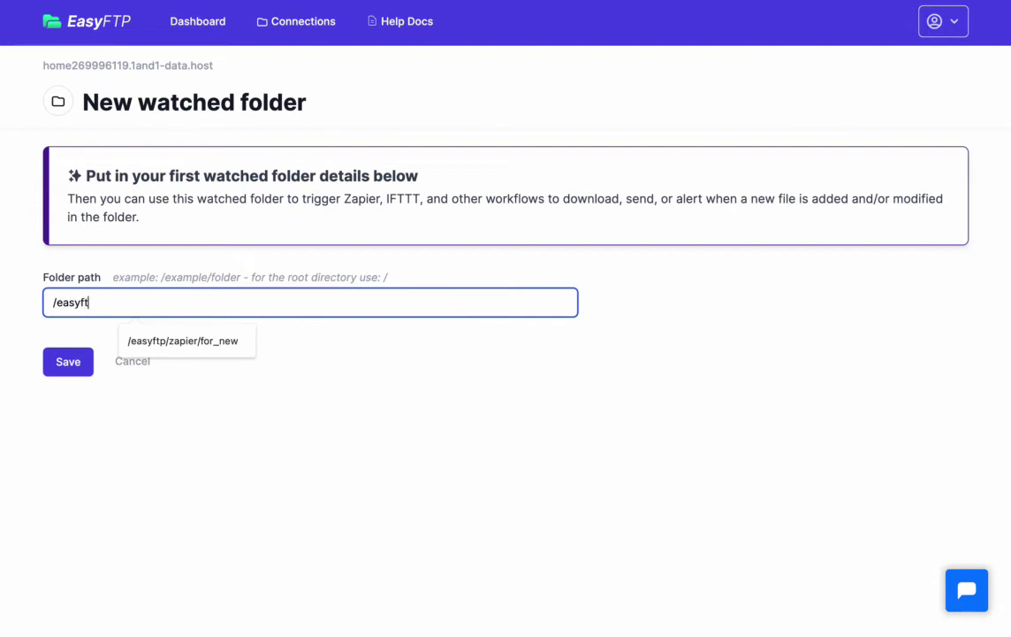
pyautogui.write('p/http')
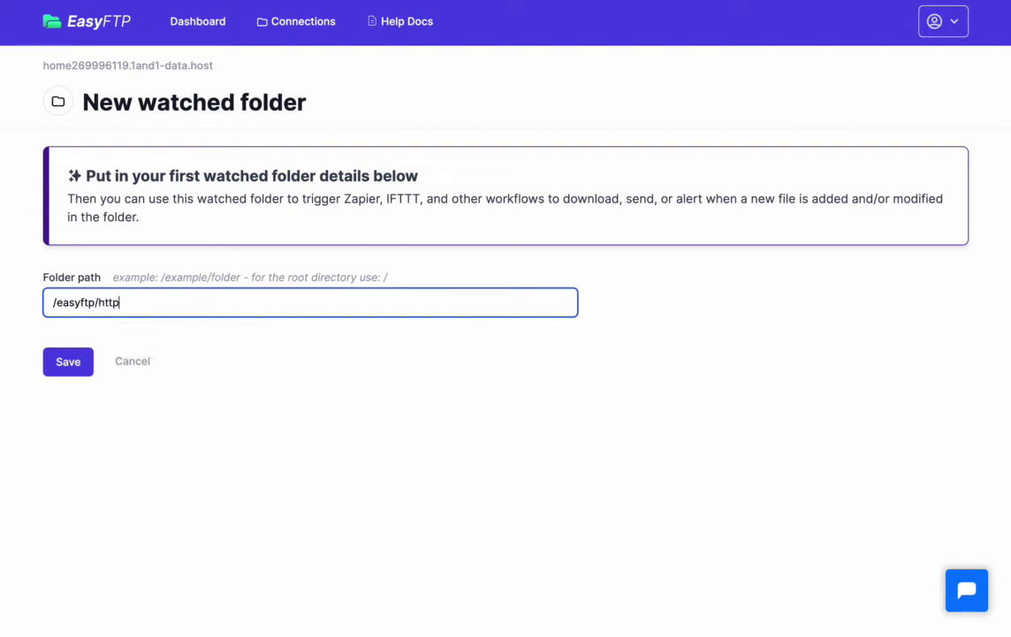
pyautogui.click(111, 342)
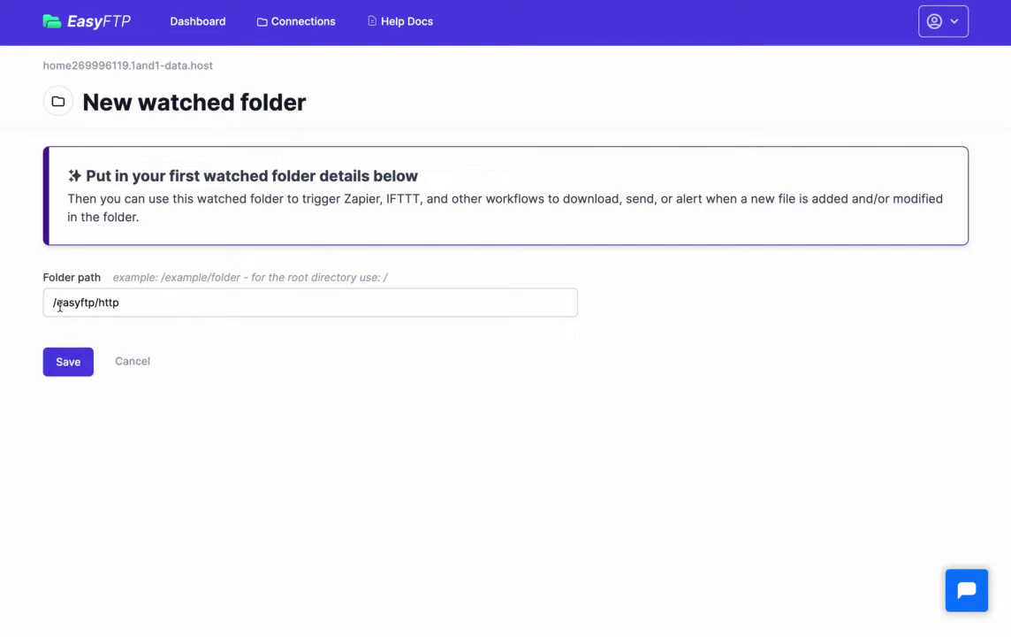
pyautogui.click(59, 362)
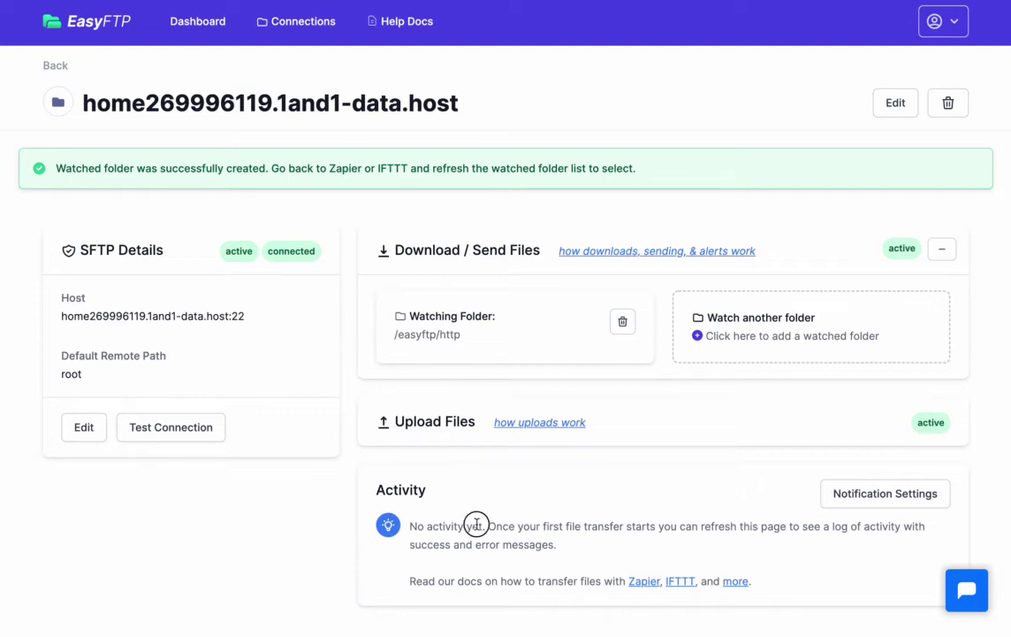
pyautogui.moveTo(476, 525); pyautogui.dragTo(559, 545)
pyautogui.click(571, 545)
# - Back in the Zap editor, choose the connected EasyFTP account for the trigger
pyautogui.hotkey('ctrl', 'Tab')
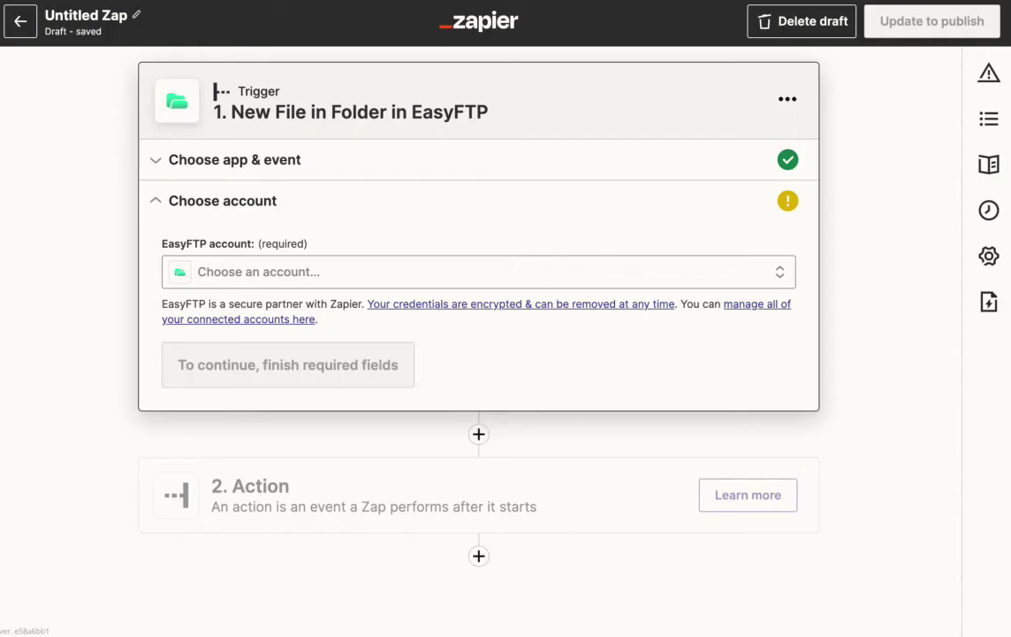
pyautogui.click(287, 271)
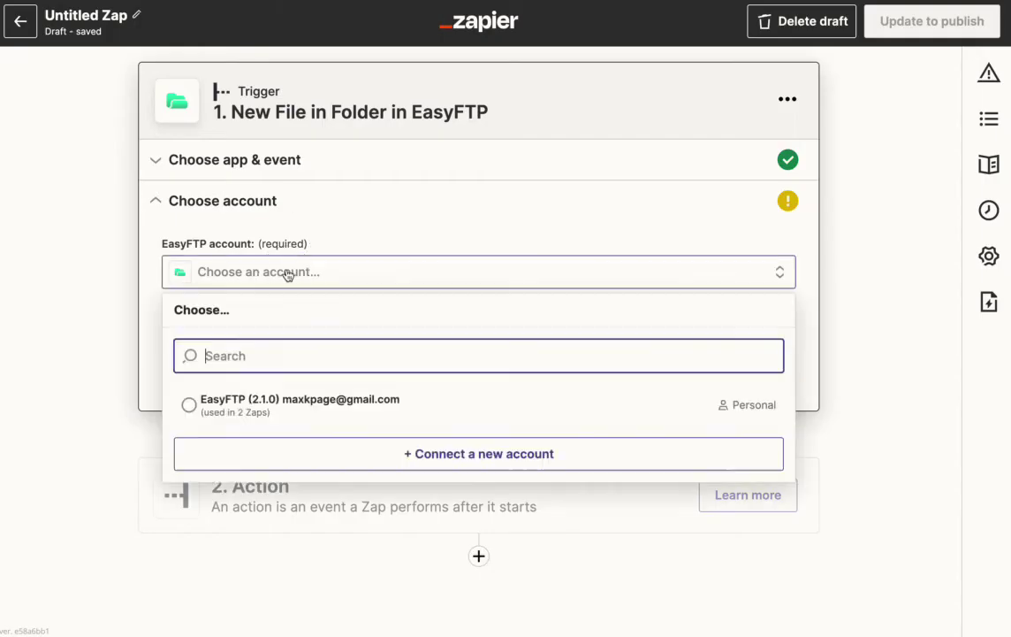
pyautogui.click(294, 406)
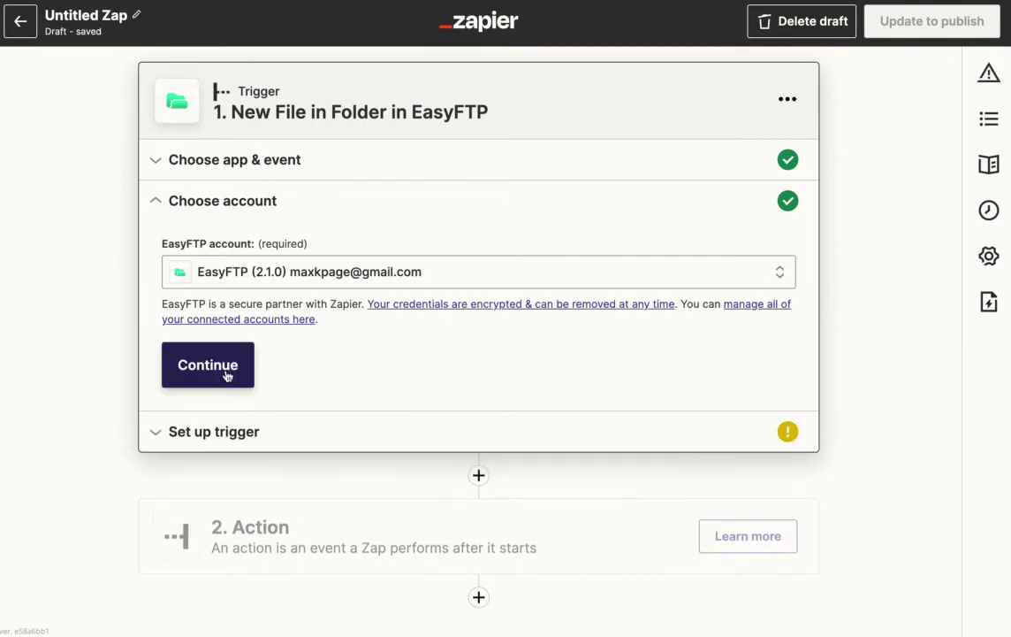
pyautogui.click(220, 375)
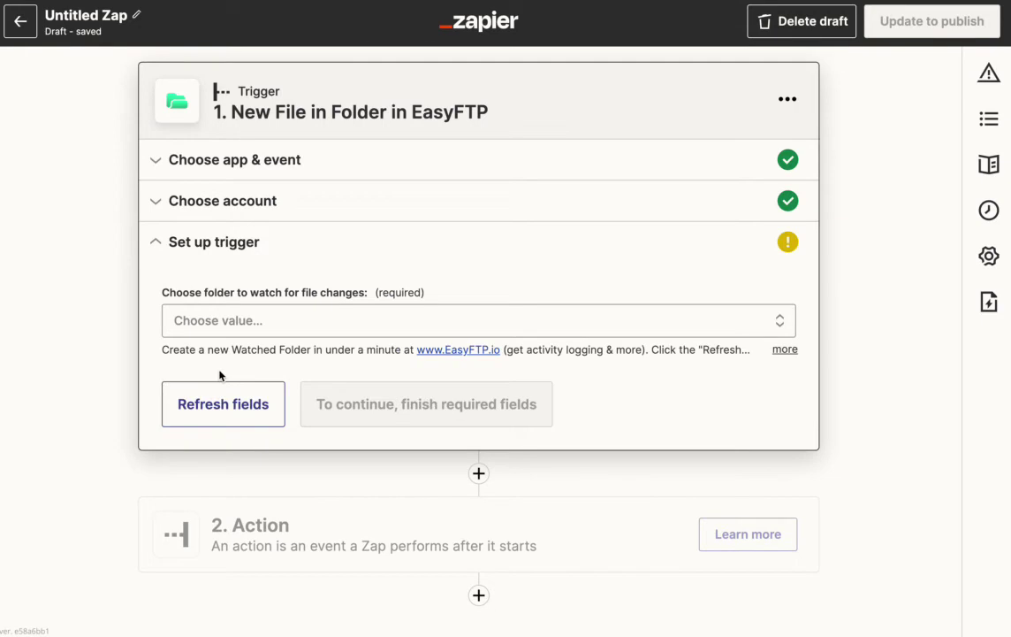
# - Refresh the folder list and set /easyftp/http as the folder to watch
pyautogui.click(233, 324)
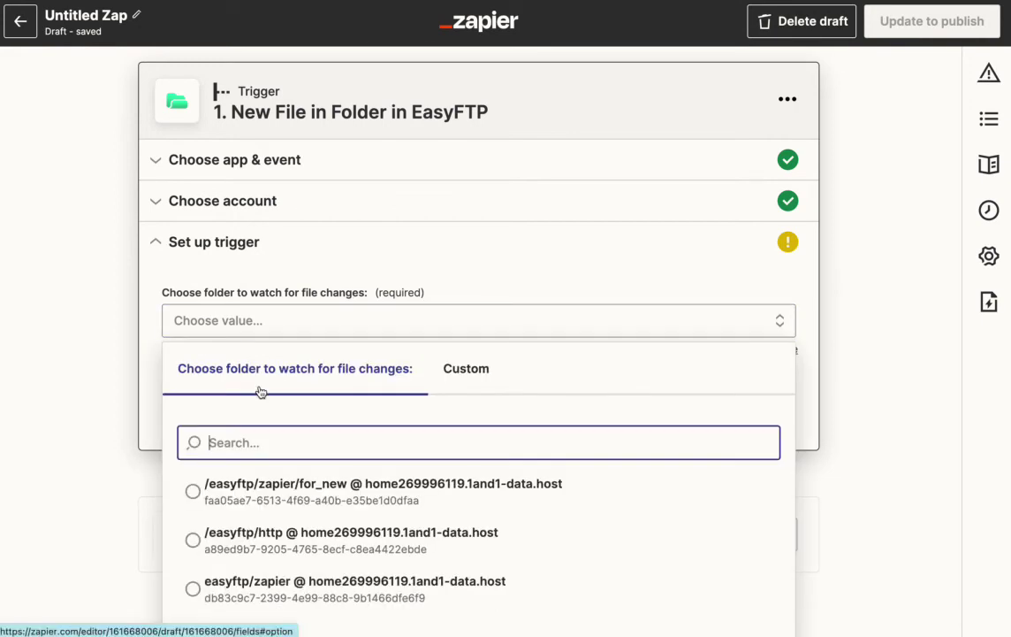
pyautogui.click(535, 486)
pyautogui.click(283, 555)
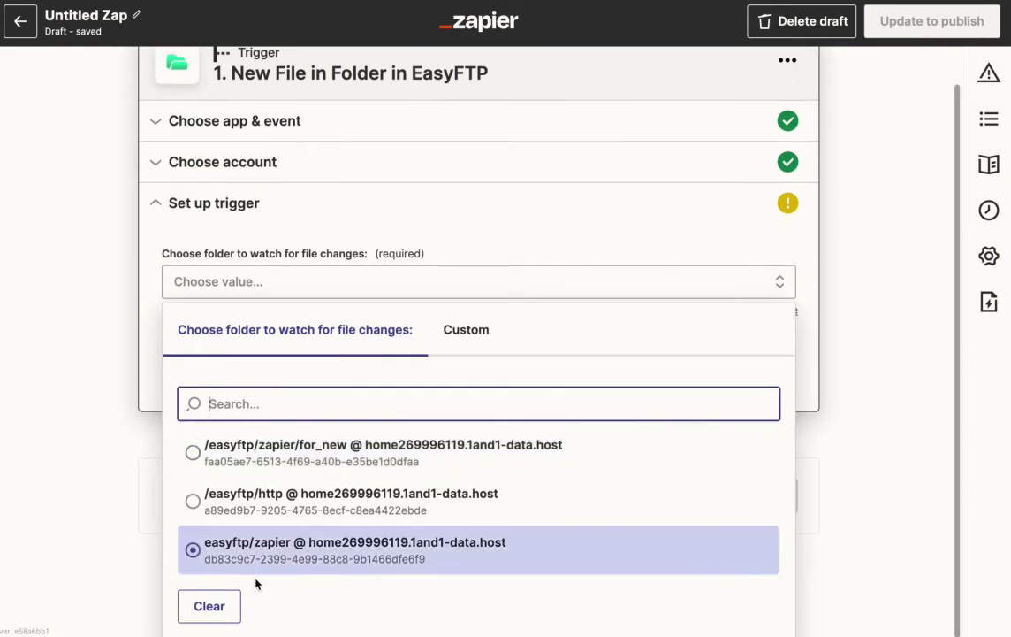
pyautogui.click(225, 500)
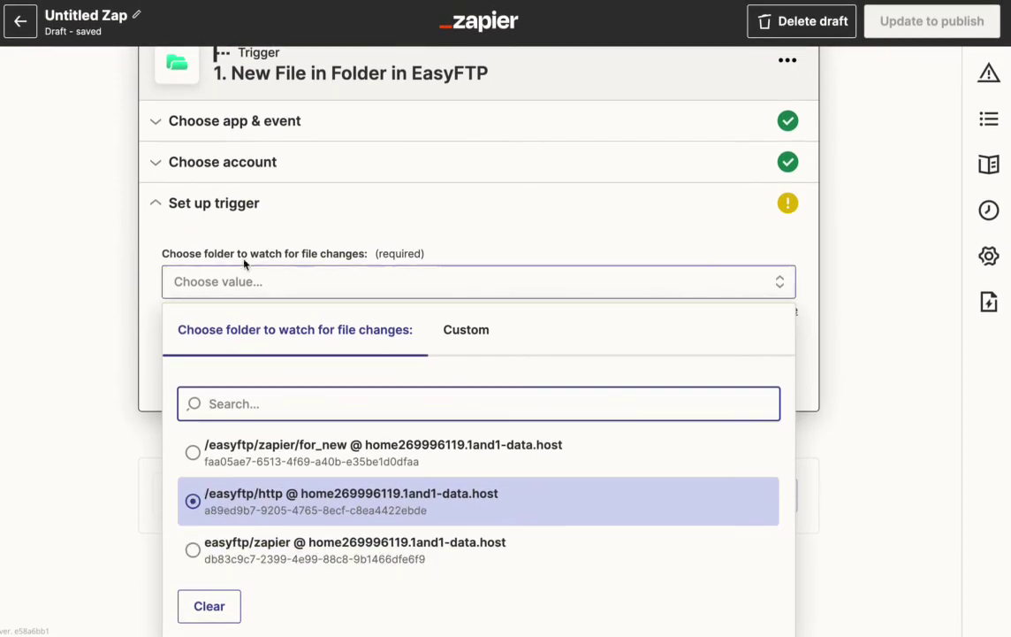
pyautogui.click(682, 280)
pyautogui.click(149, 354)
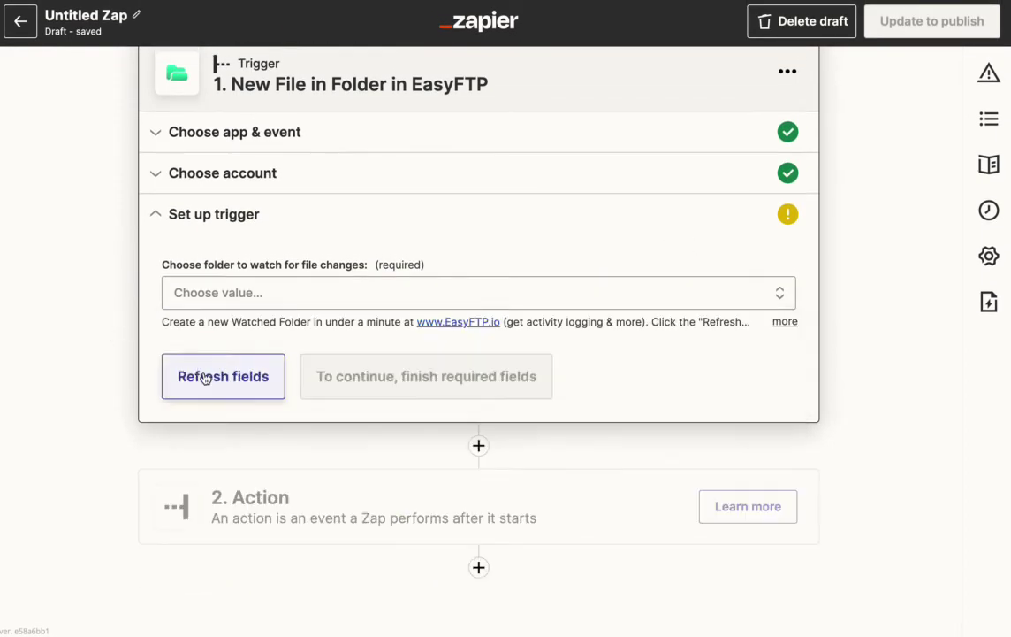
pyautogui.click(204, 376)
pyautogui.click(228, 295)
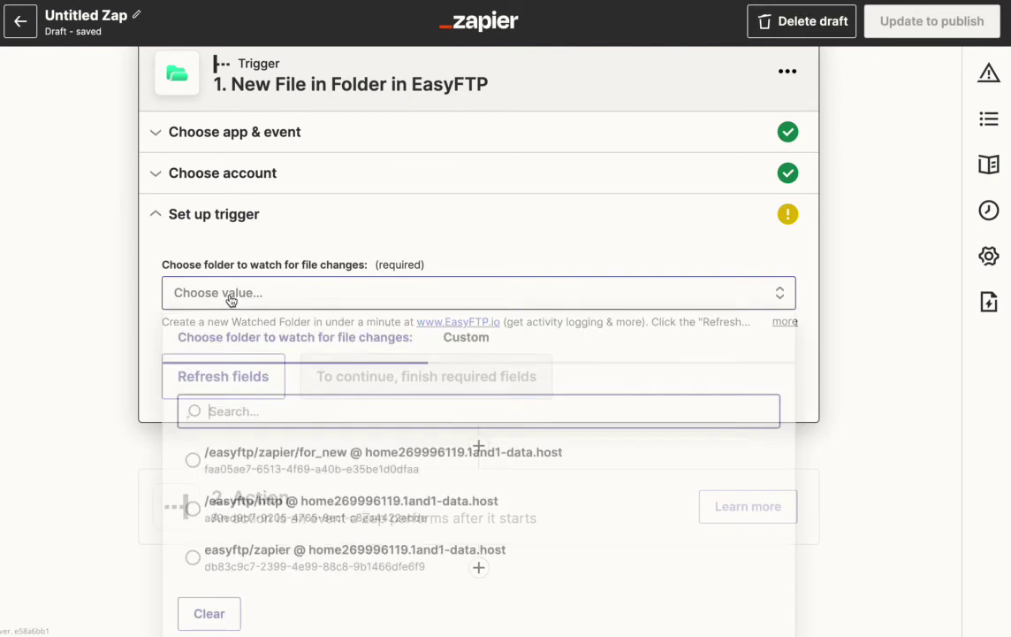
pyautogui.click(310, 503)
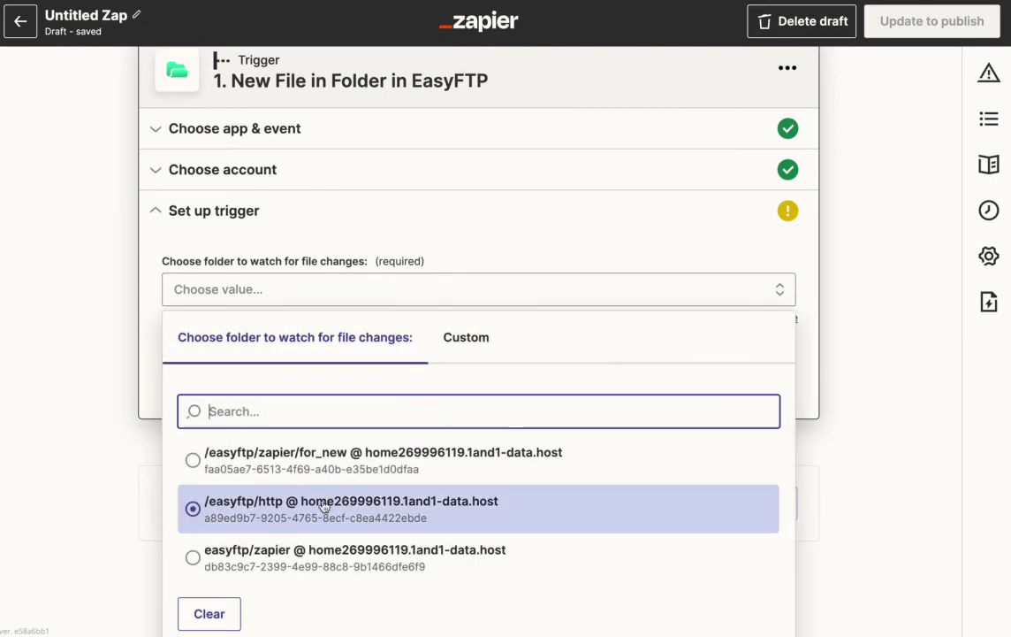
pyautogui.click(228, 506)
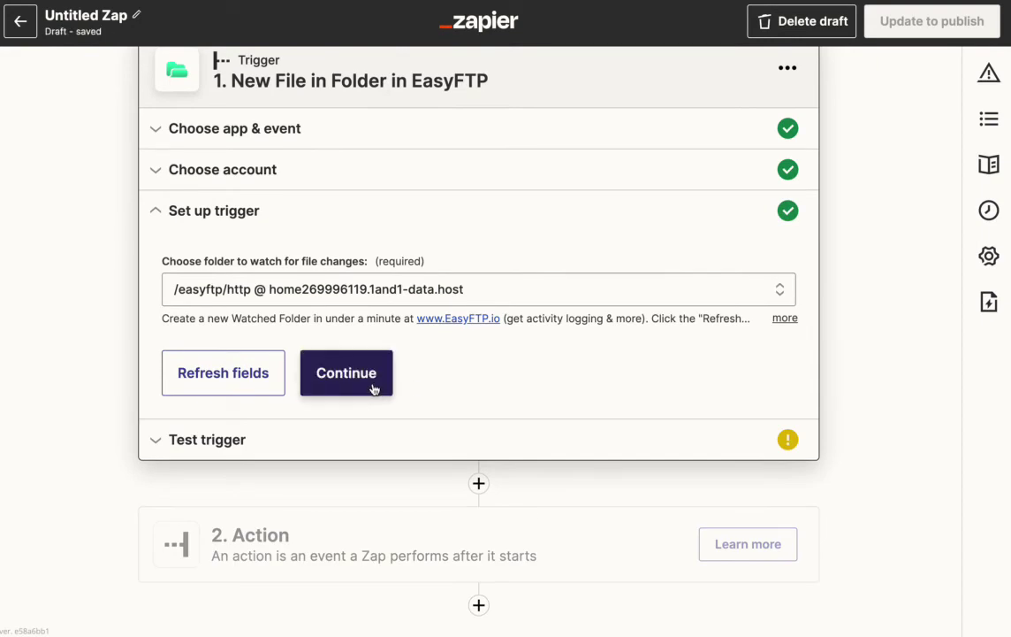
# - Test the trigger to find sample rightway_clean.csv and review its fields, including the file field
pyautogui.click(372, 389)
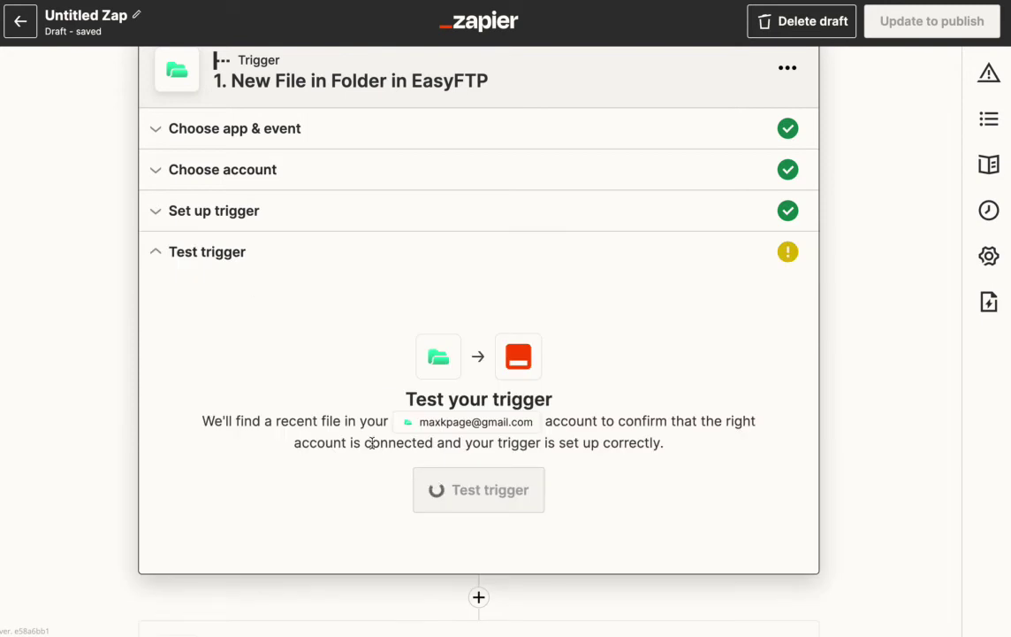
pyautogui.click(453, 488)
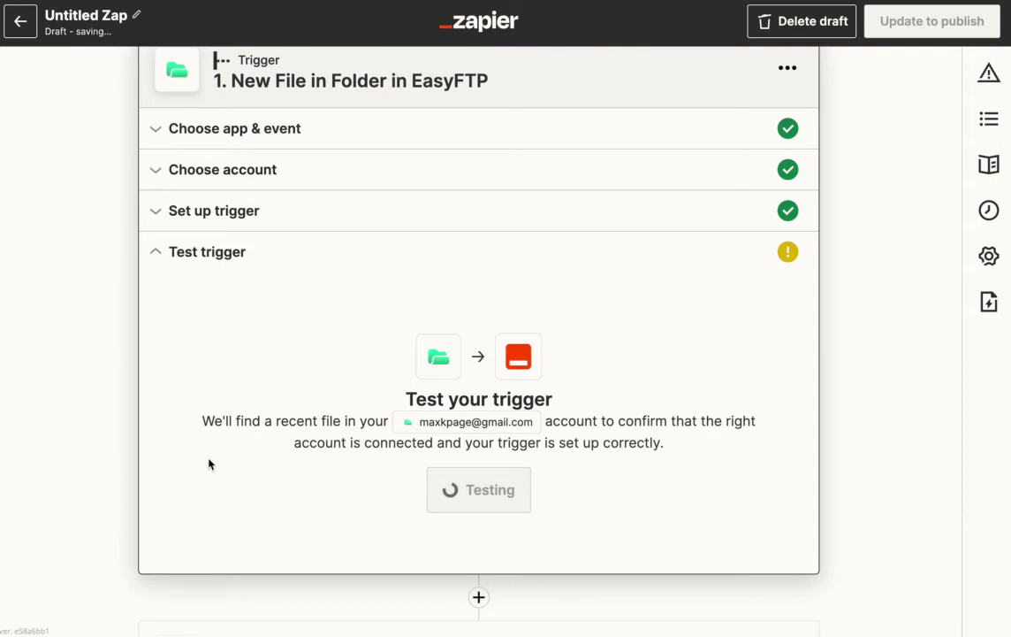
pyautogui.scroll(-1, 181, 464)
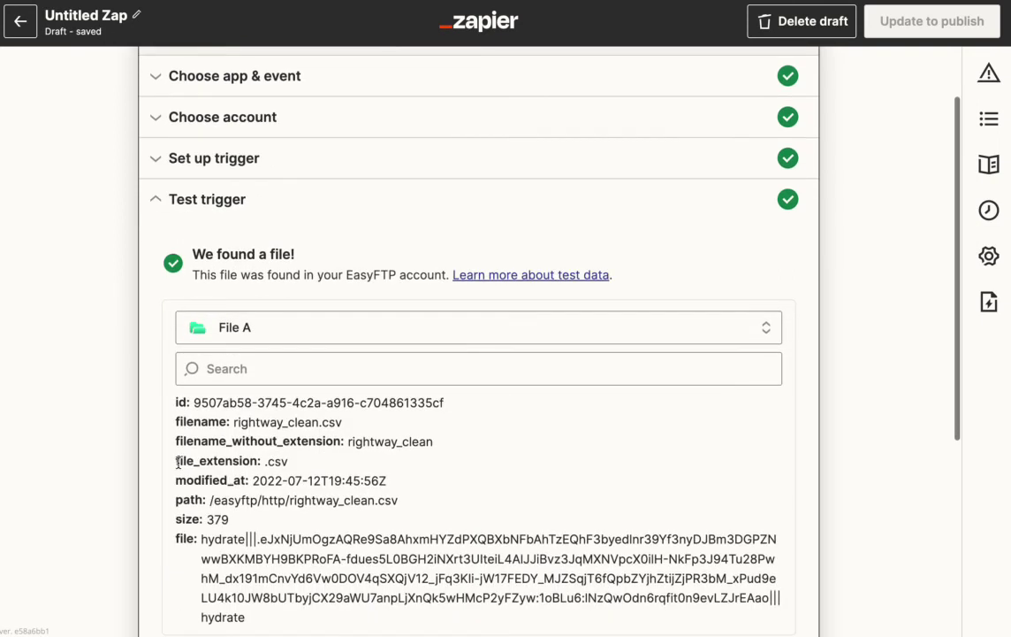
pyautogui.scroll(-1, 178, 462)
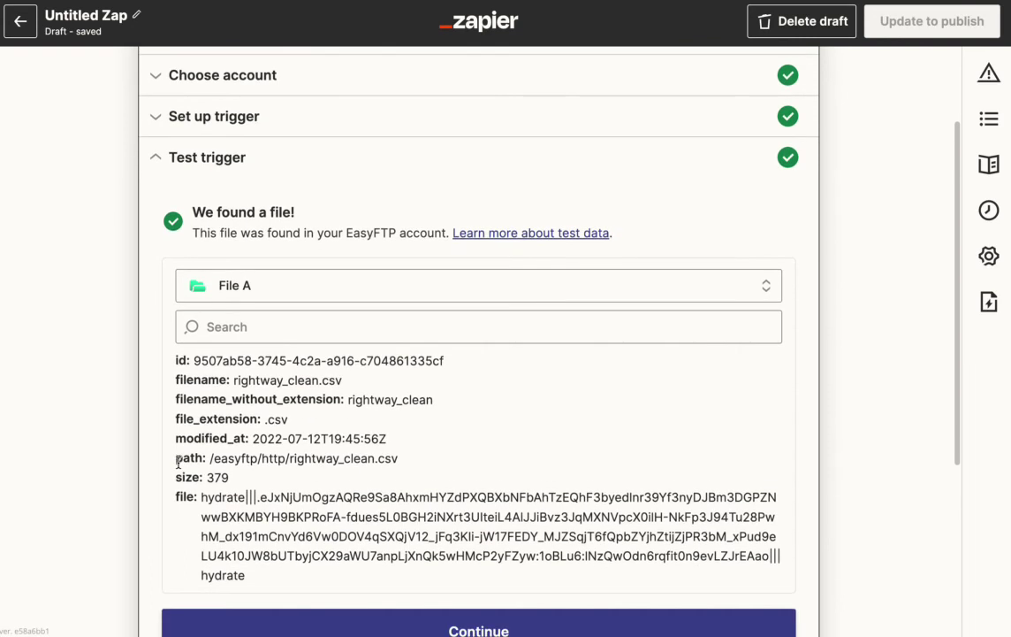
pyautogui.scroll(-1, 178, 461)
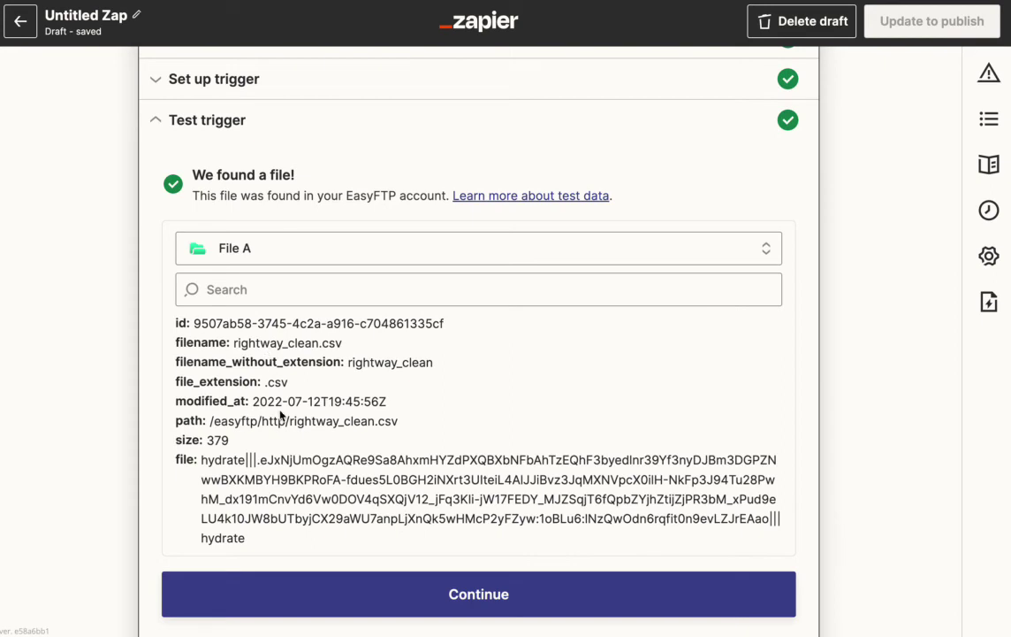
pyautogui.click(182, 458)
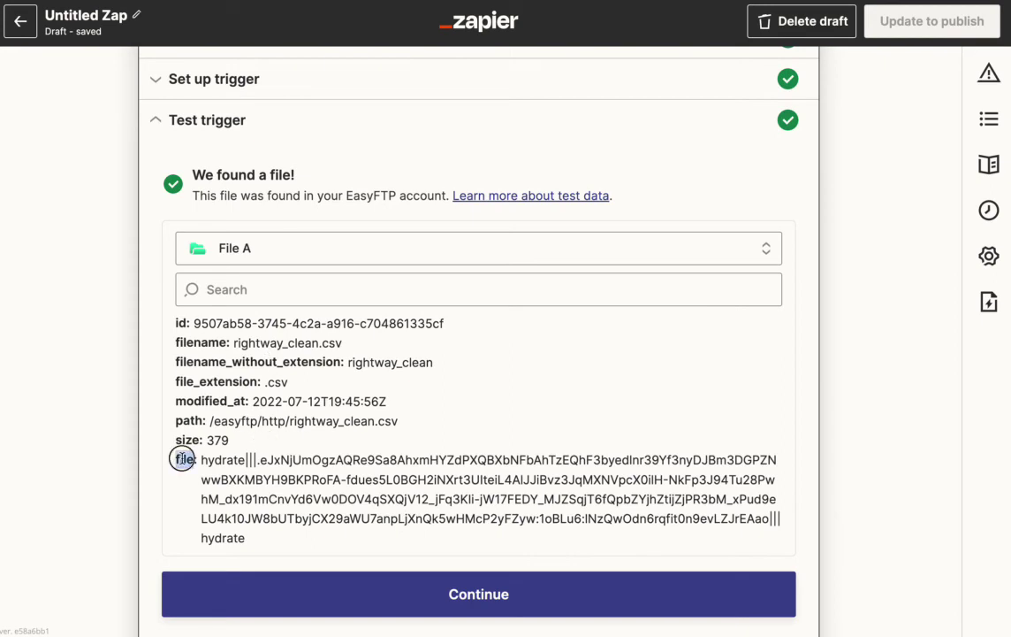
pyautogui.doubleClick(182, 458)
pyautogui.scroll(-3, 219, 381)
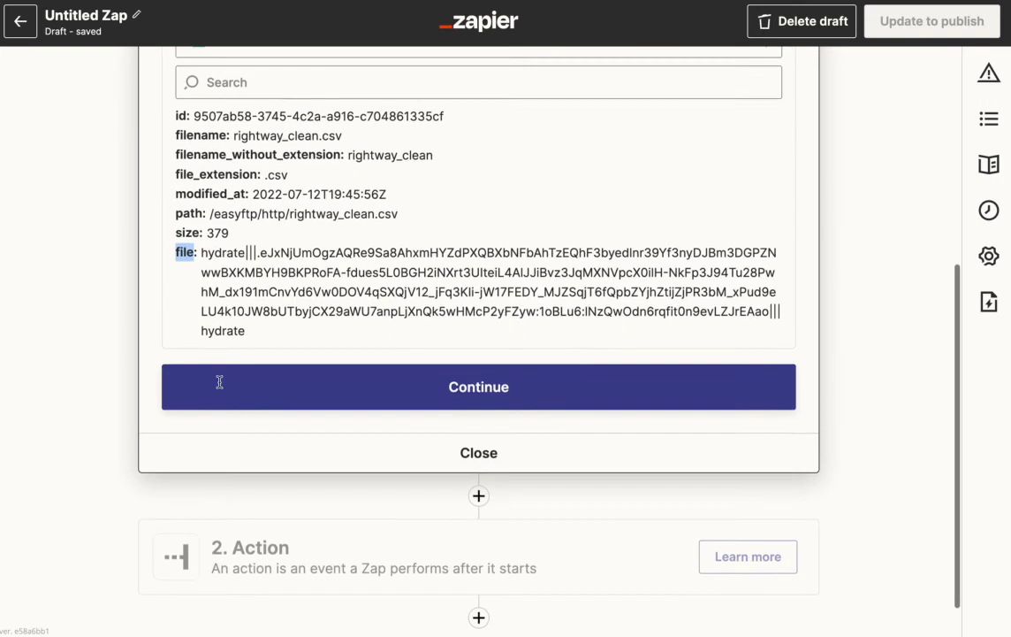
# - Add an Email by Zapier action using the Send Outbound Email event
pyautogui.click(260, 339)
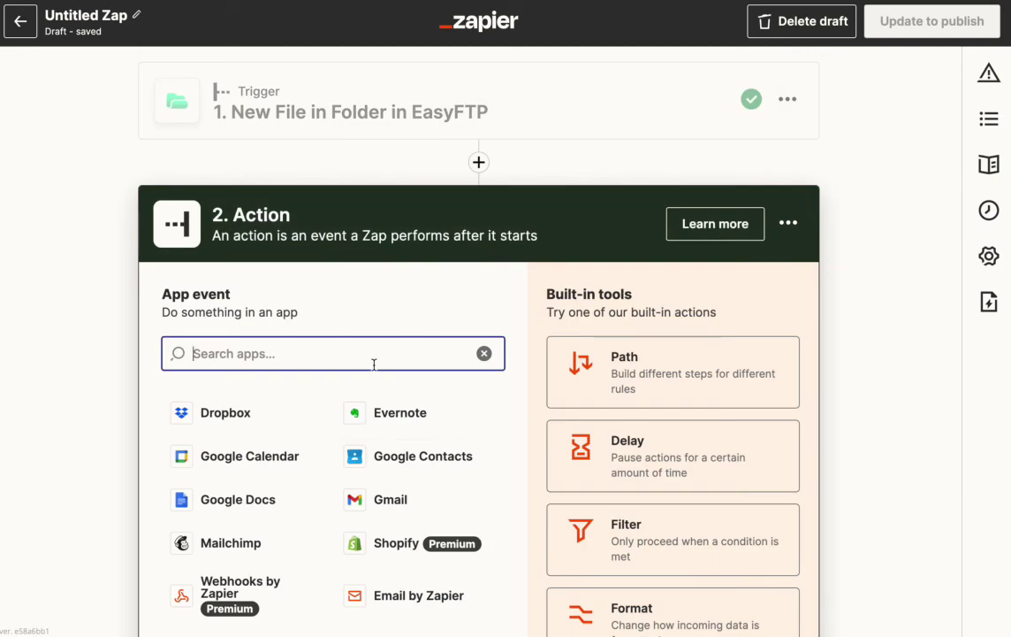
pyautogui.write('em')
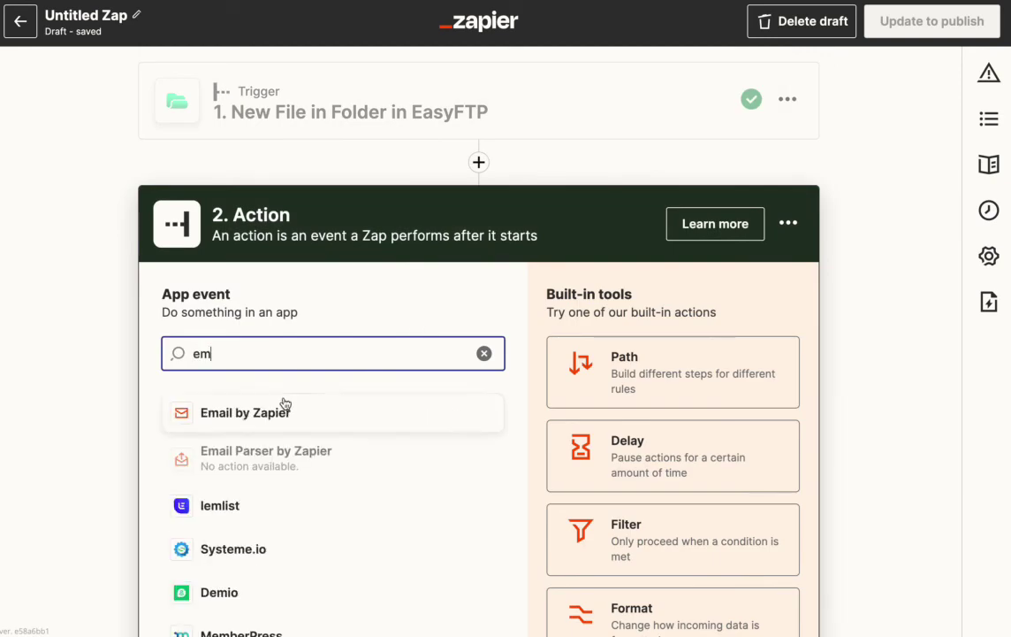
pyautogui.click(279, 412)
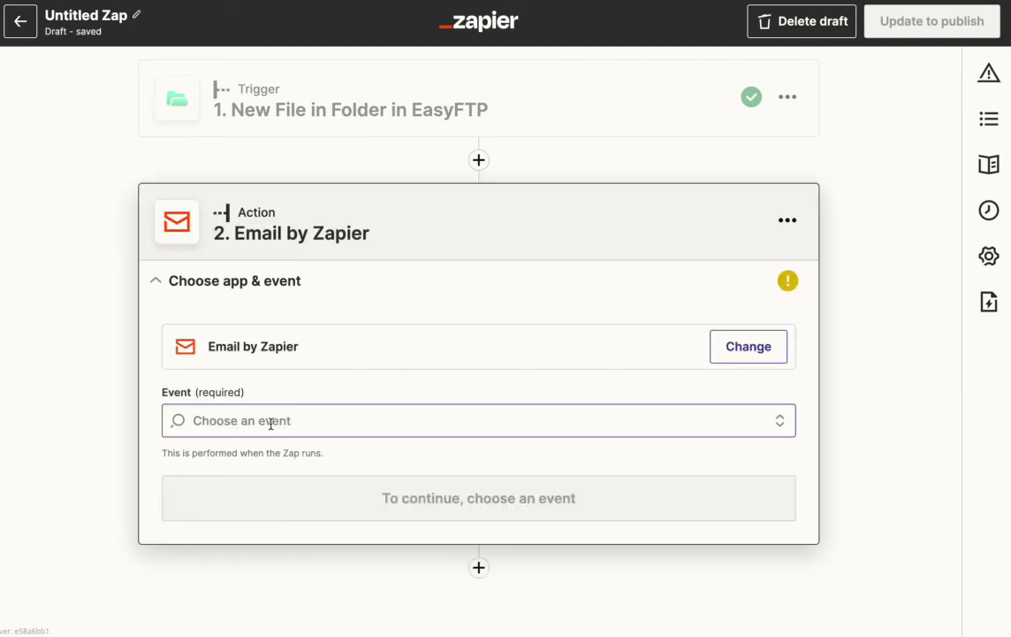
pyautogui.click(271, 422)
pyautogui.click(266, 481)
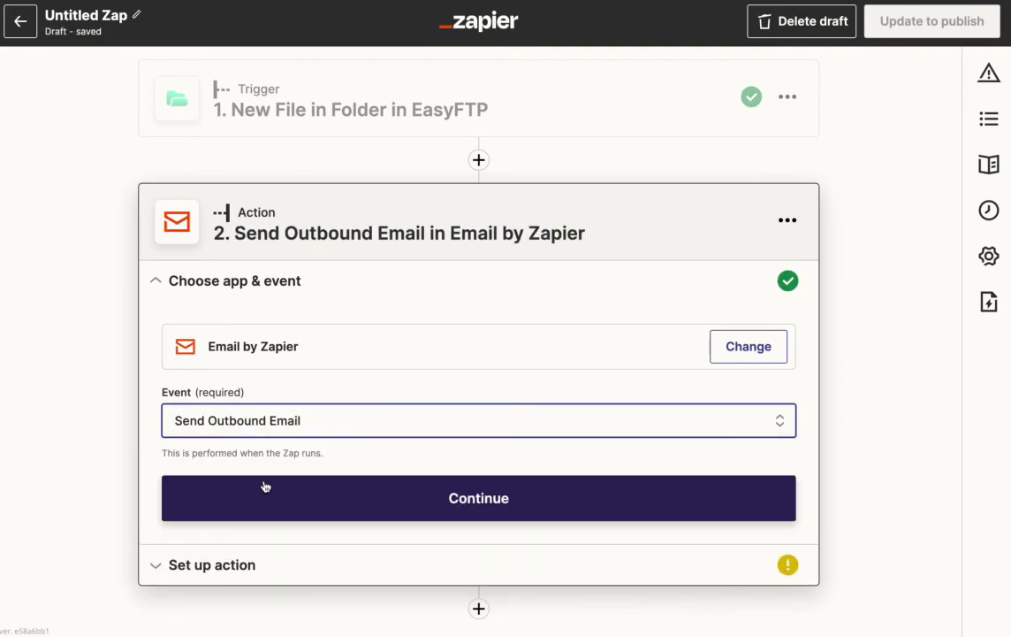
pyautogui.scroll(-1, 265, 485)
pyautogui.click(265, 486)
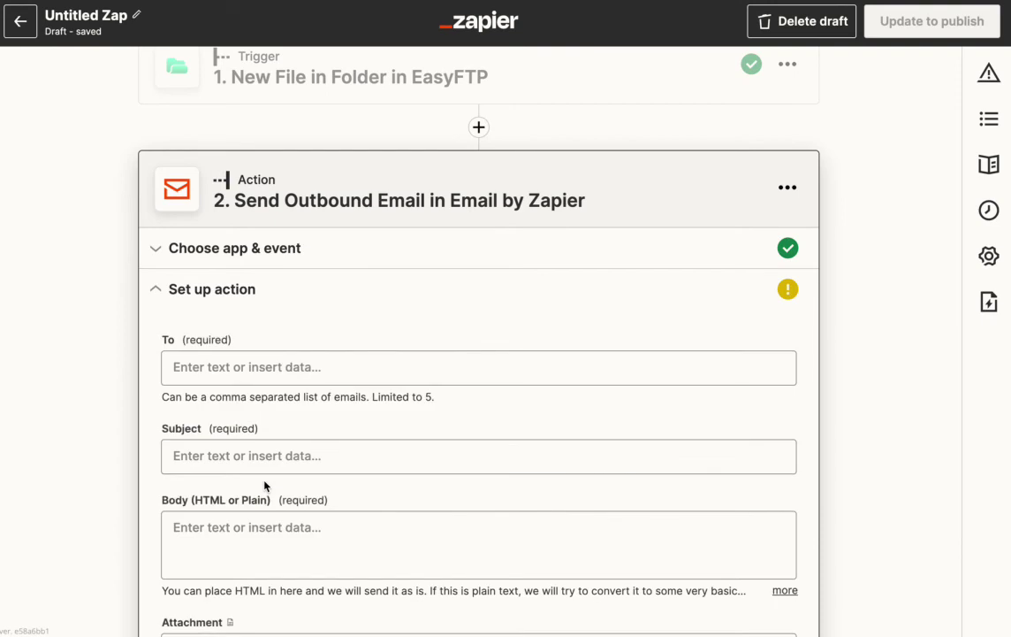
# - Enter the recipient's email address in the To field
pyautogui.click(243, 338)
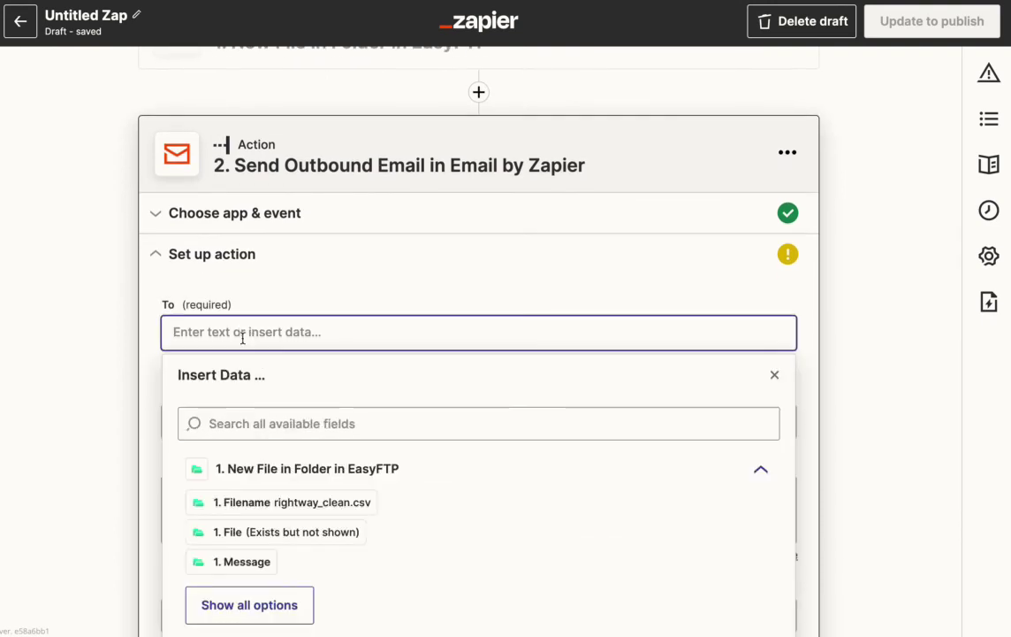
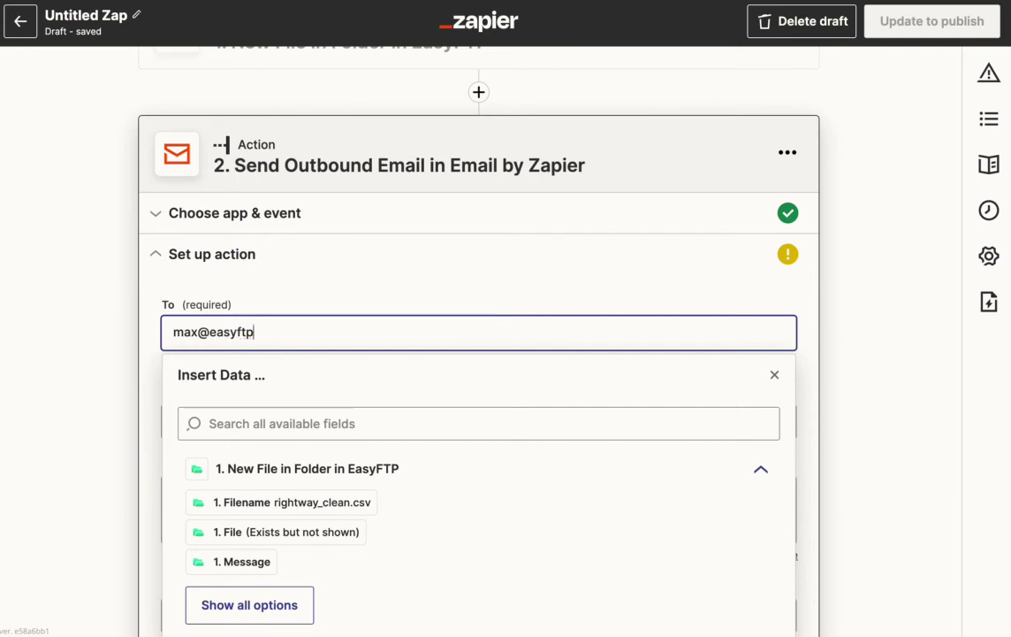
pyautogui.click(154, 436)
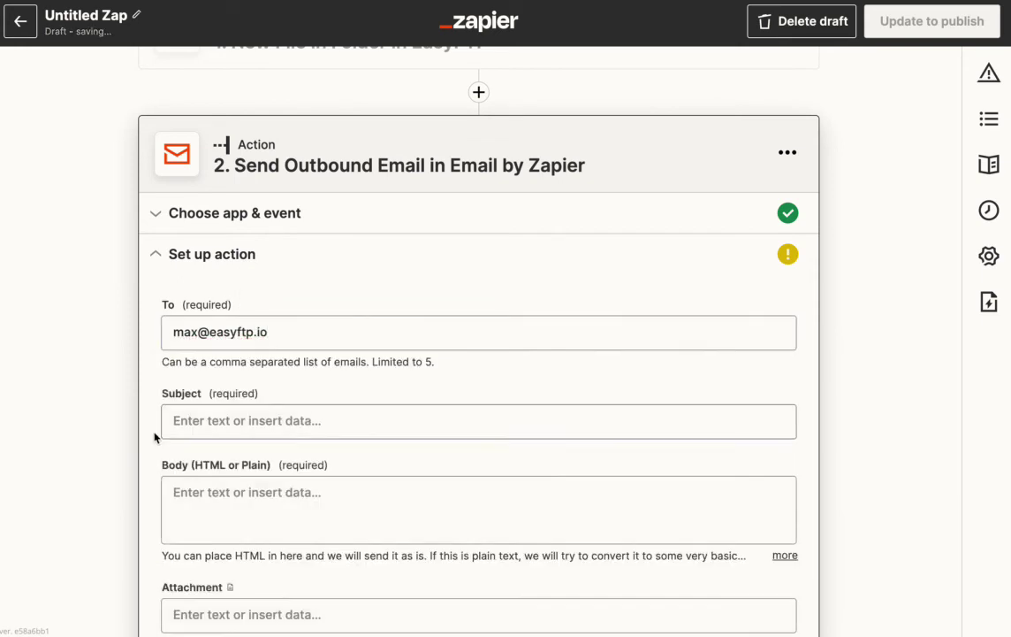
pyautogui.scroll(-1, 155, 437)
# - Set the subject to 'New file on FTP server' and the body to 'Nothing to see in the body.'
pyautogui.click(202, 348)
pyautogui.write('New ')
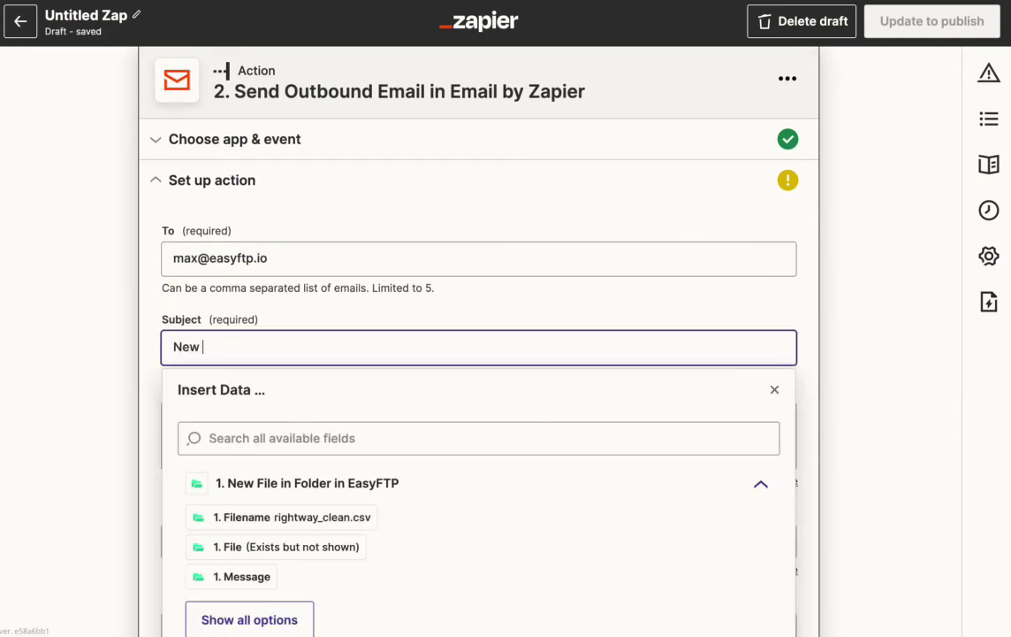
pyautogui.write('file on FTP server')
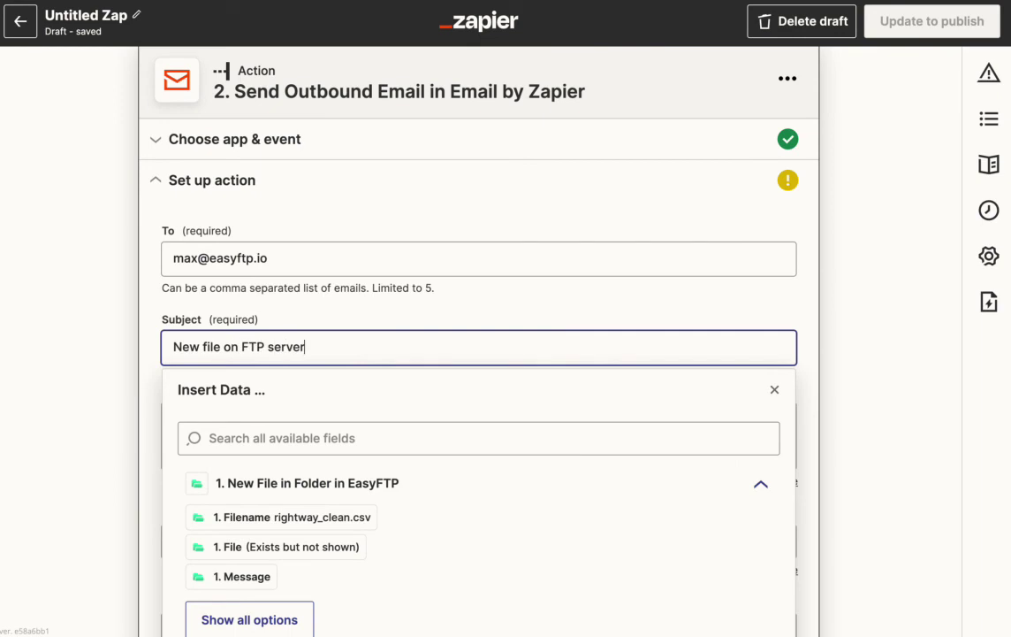
pyautogui.click(183, 428)
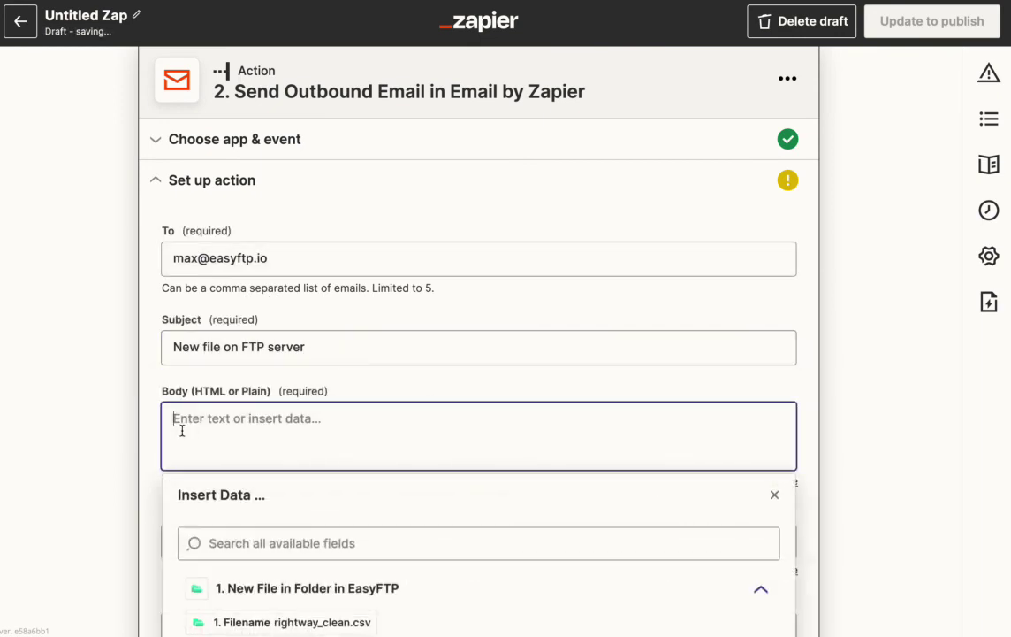
pyautogui.write('Nothing to see in thge b')
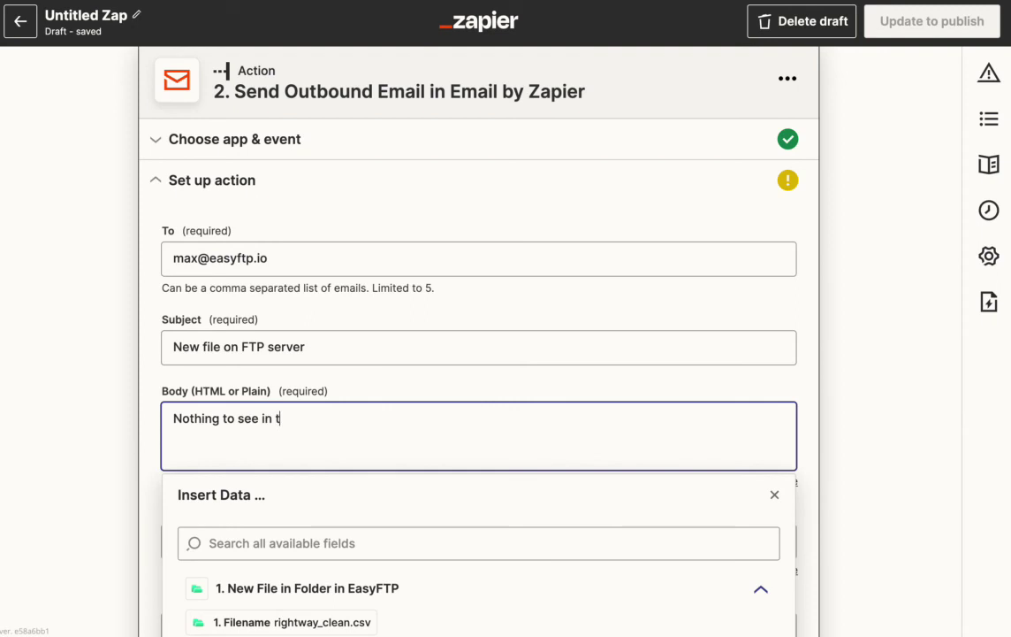
pyautogui.press('BackSpace')
pyautogui.press('BackSpace')
pyautogui.press('BackSpace')
pyautogui.press('BackSpace')
pyautogui.write('e')
pyautogui.write('.')
pyautogui.click(144, 425)
pyautogui.scroll(-3, 144, 427)
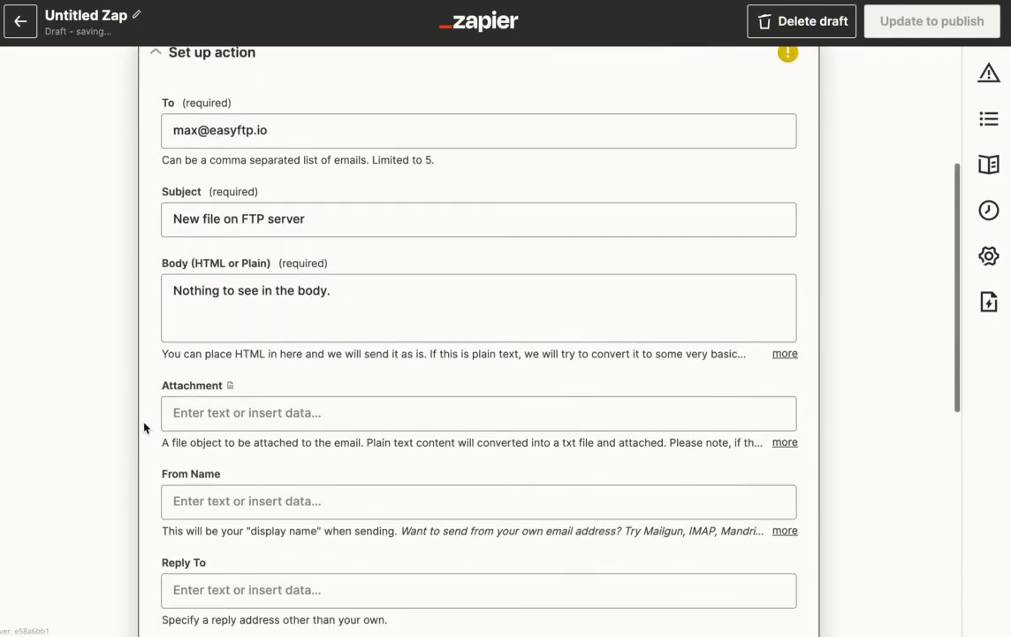
pyautogui.click(195, 409)
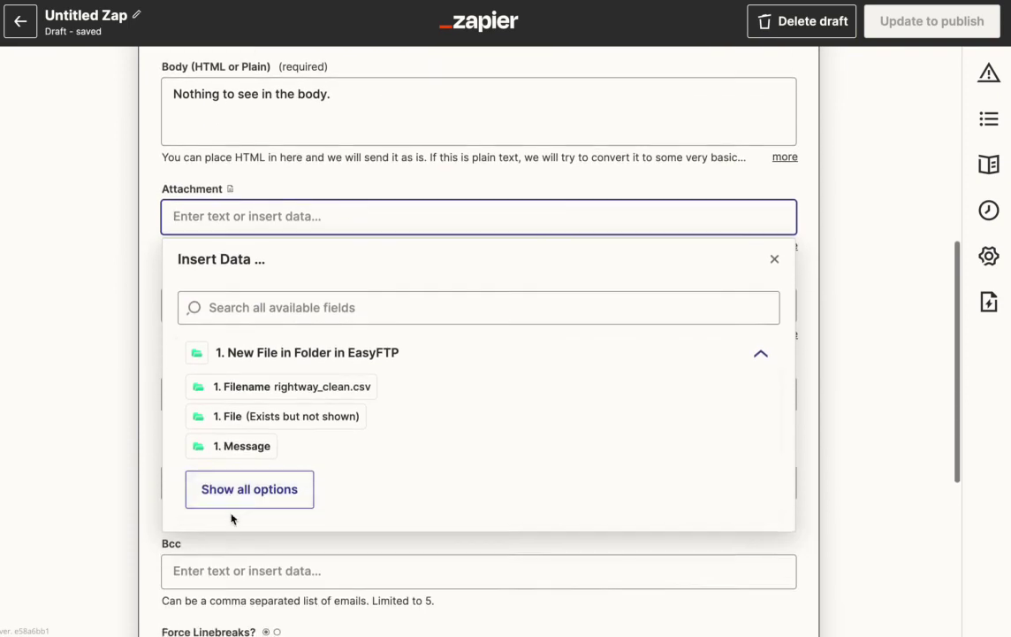
# - Attach the EasyFTP trigger's '1. File' to the email and continue to the test step
pyautogui.click(232, 496)
pyautogui.click(283, 429)
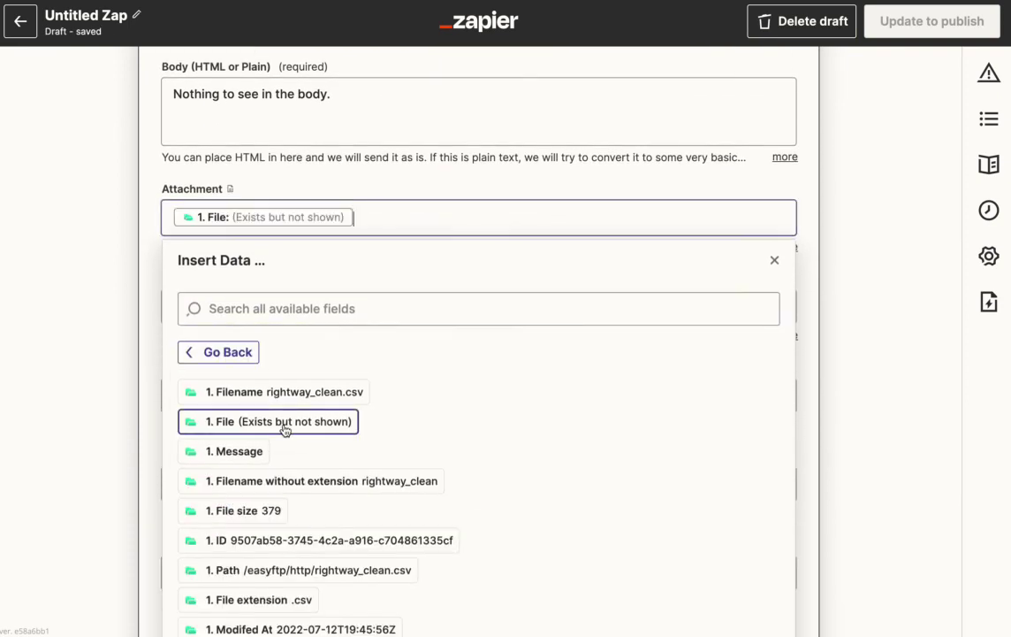
pyautogui.click(144, 281)
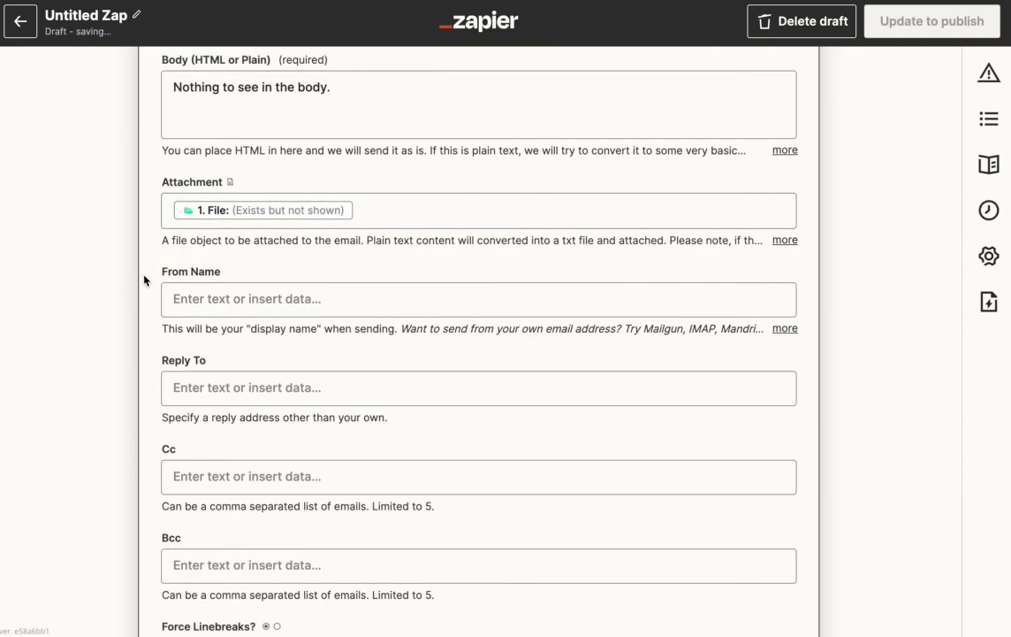
pyautogui.scroll(-4, 144, 280)
pyautogui.scroll(4, 144, 281)
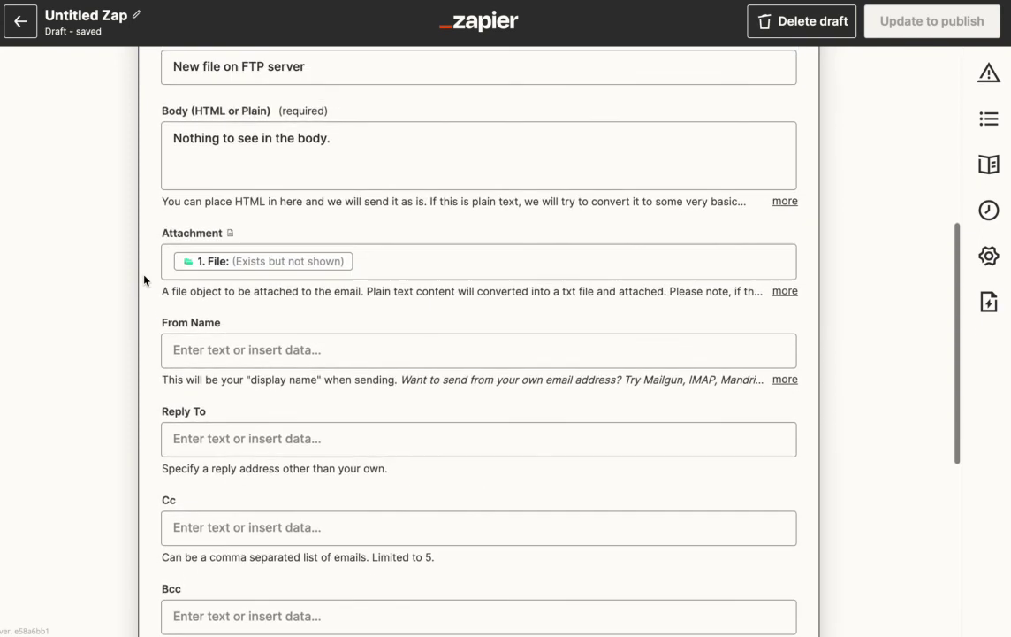
pyautogui.scroll(2, 265, 283)
pyautogui.scroll(3, 197, 318)
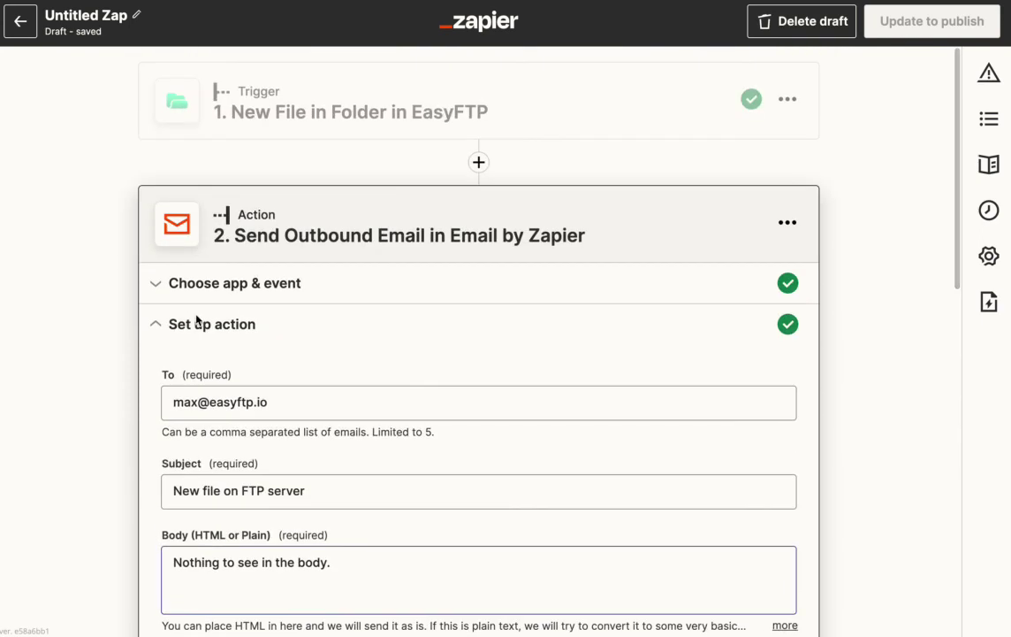
pyautogui.scroll(-9, 196, 318)
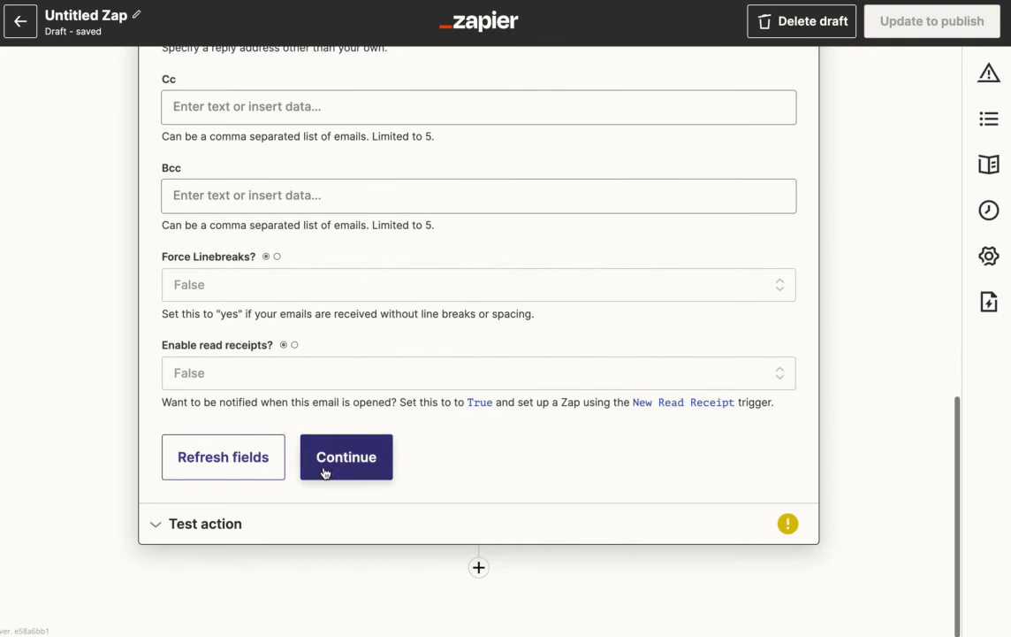
pyautogui.click(324, 473)
# - Scroll up to review the outbound email's test preview
pyautogui.scroll(3, 324, 473)
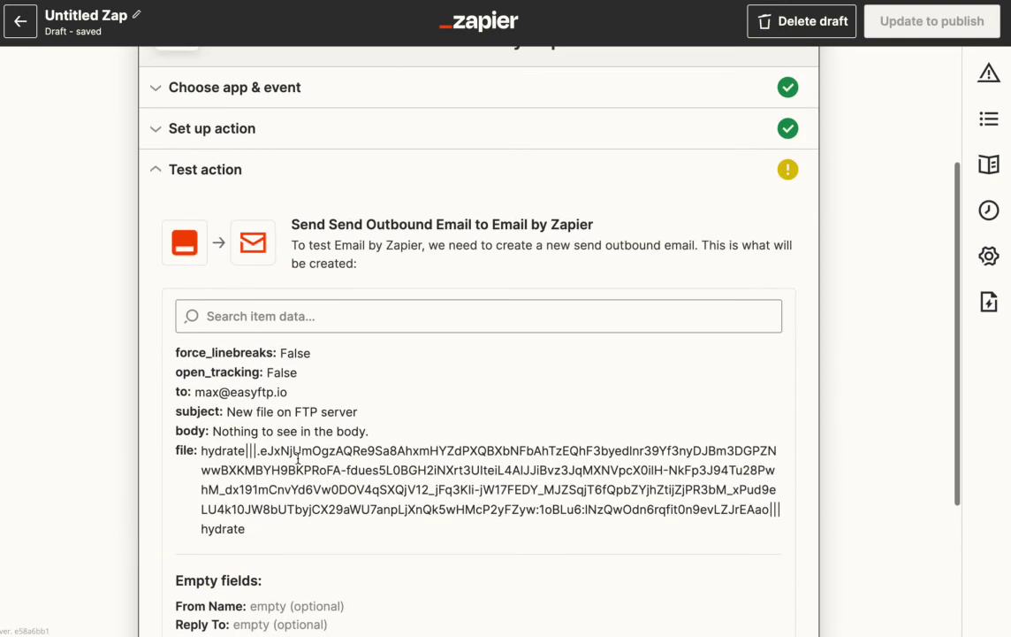
pyautogui.scroll(3, 231, 446)
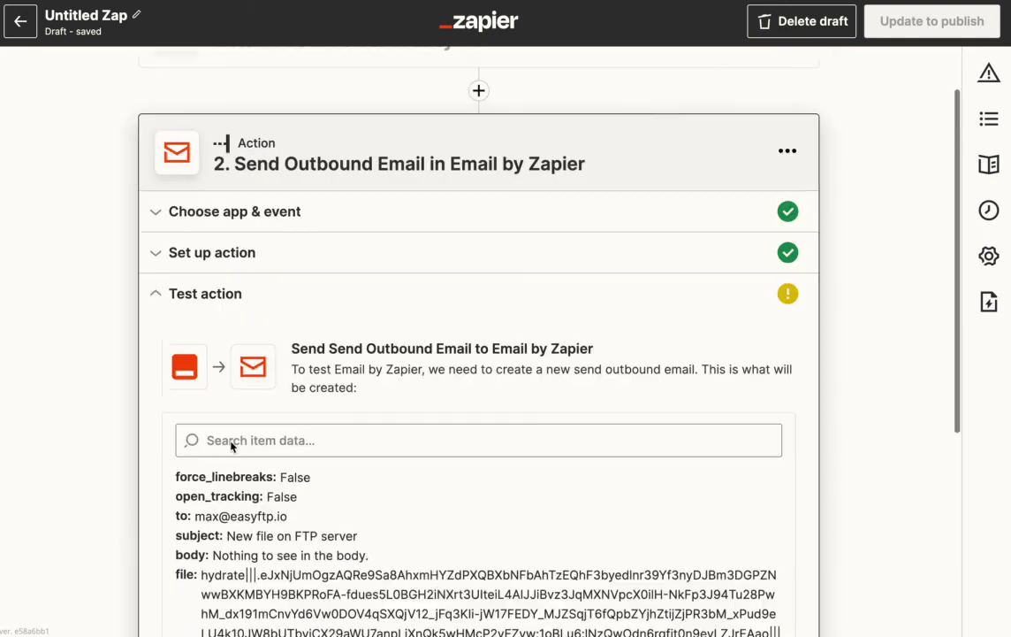